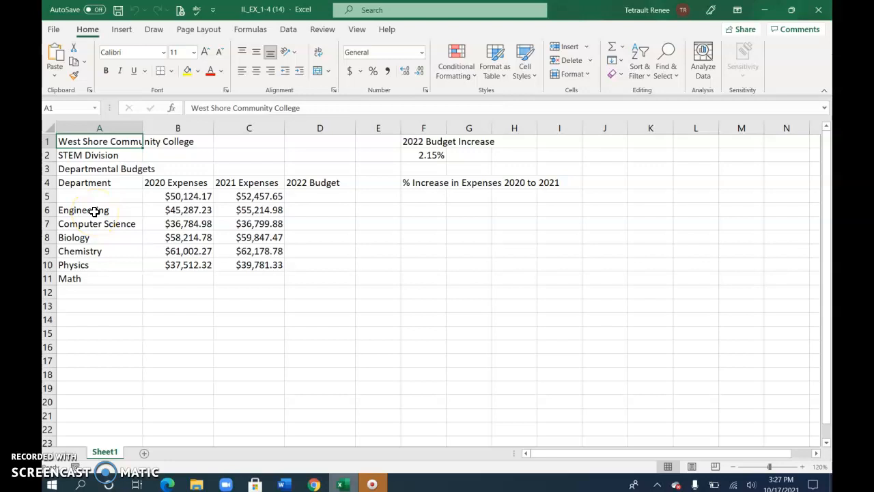
Move the department names in A6:A11 up one row so they start in cell A5.
left_click(115, 215)
left_click_drag(115, 215, 111, 276)
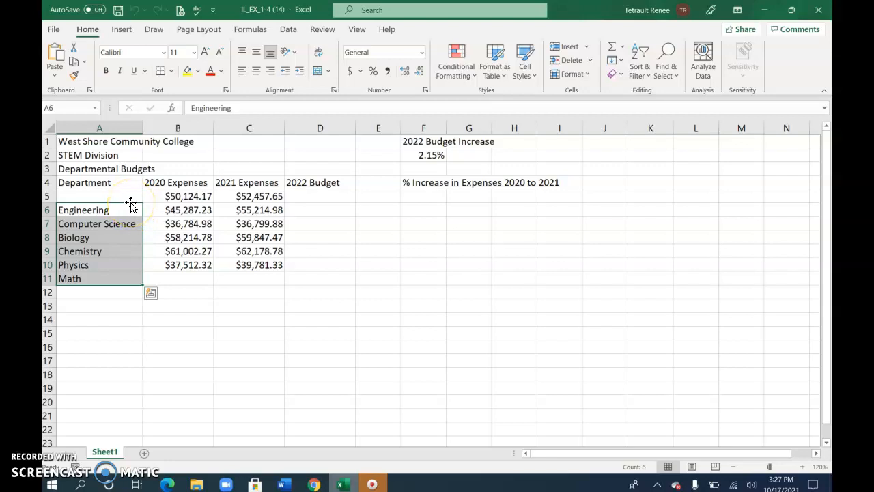
left_click_drag(131, 206, 132, 194)
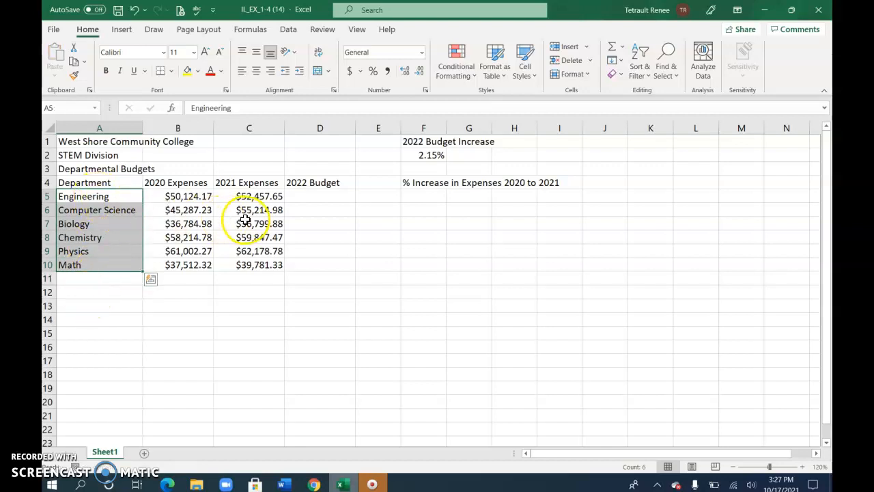
Enter the row label Total in cell A11, below the department names.
left_click(89, 277)
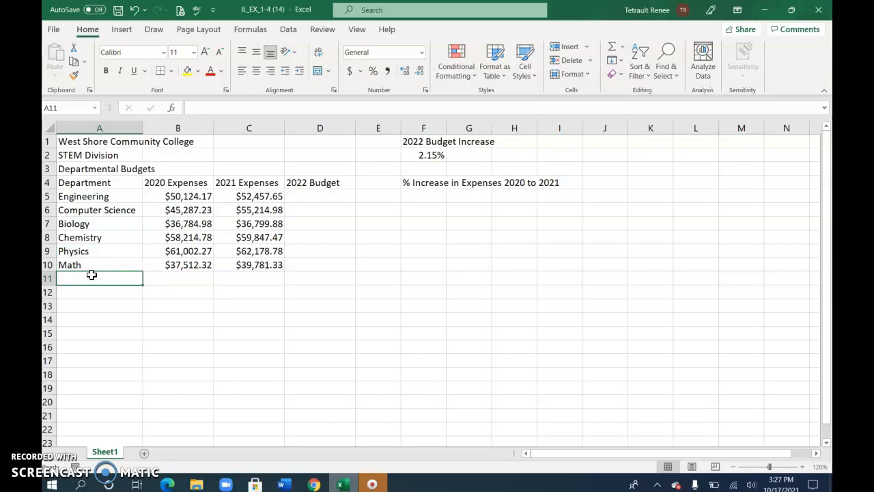
type("Total")
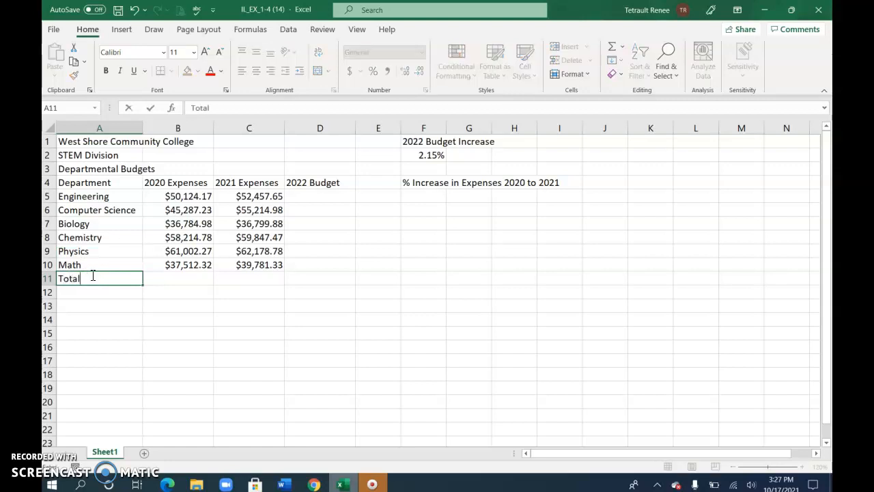
key("Tab")
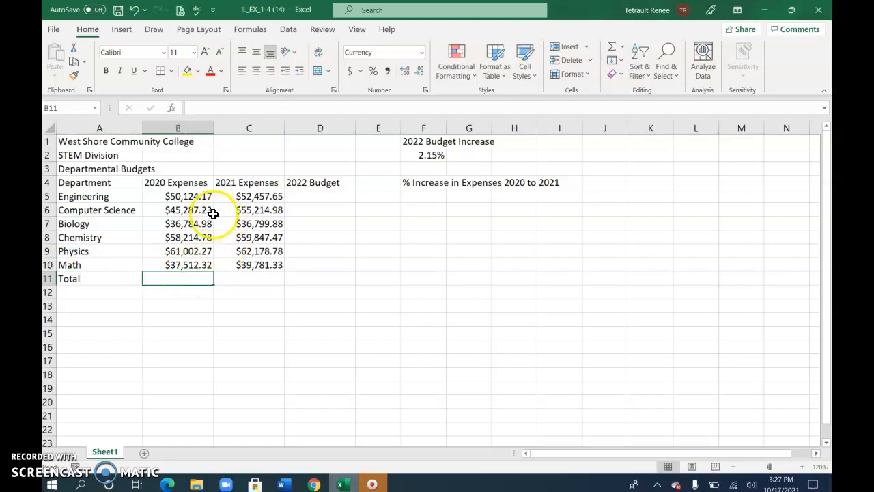
Sum the 2020 expenses B5:B10 in cell B11 and fill the formula across to C11.
left_click(607, 51)
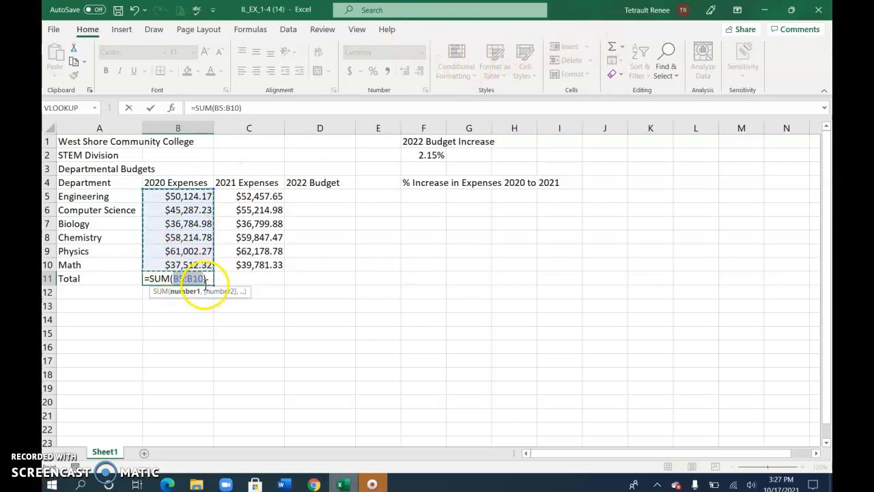
left_click(150, 108)
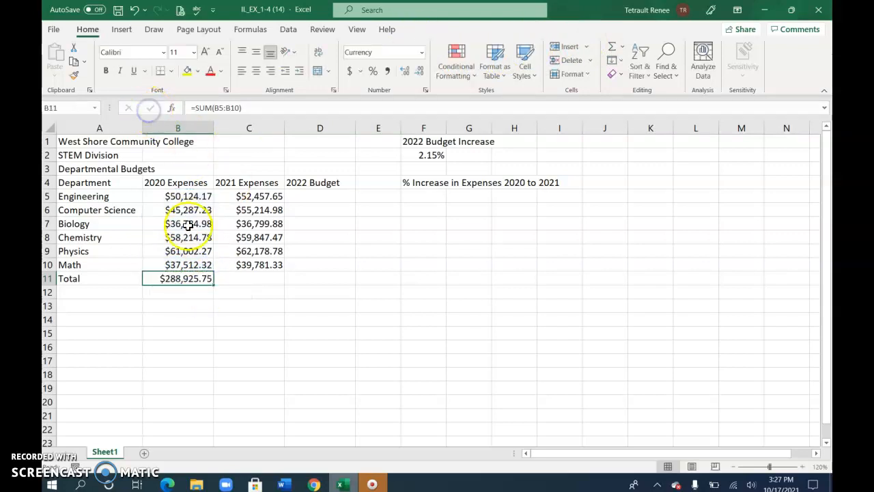
left_click_drag(213, 283, 268, 281)
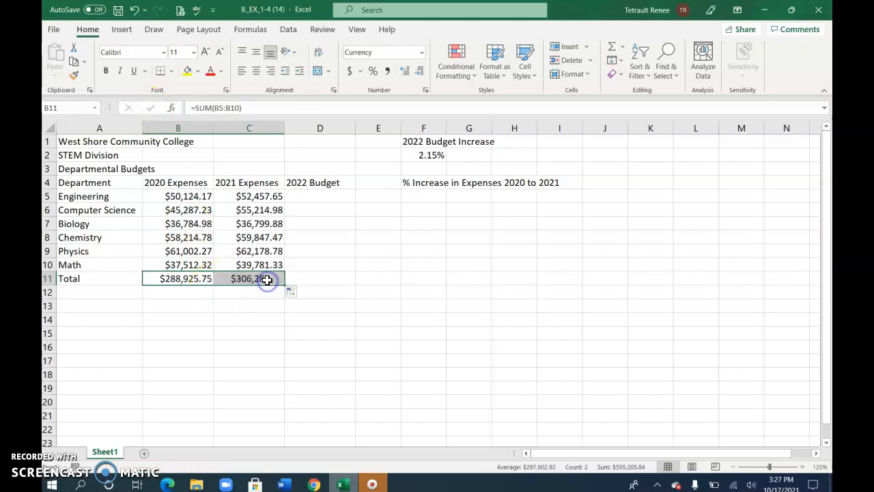
left_click(247, 283)
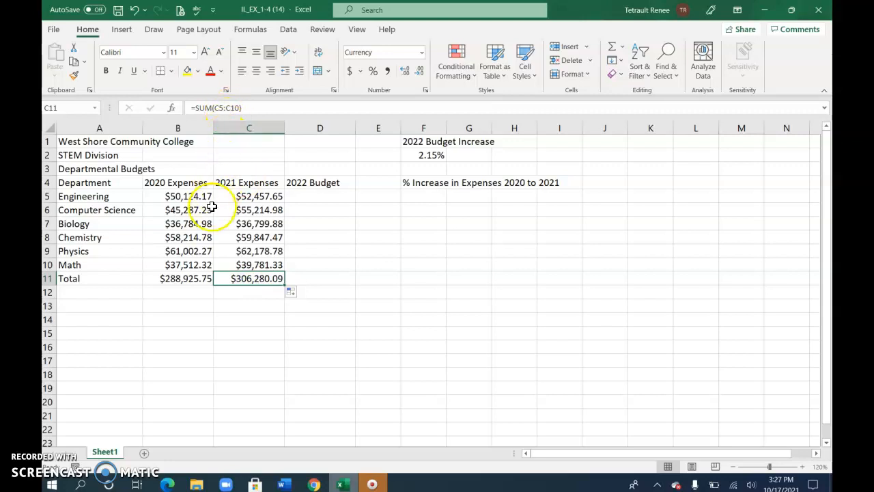
Label cell A12 Average and calculate the average of the 2020 expenses B5:B10 in B12.
left_click(74, 295)
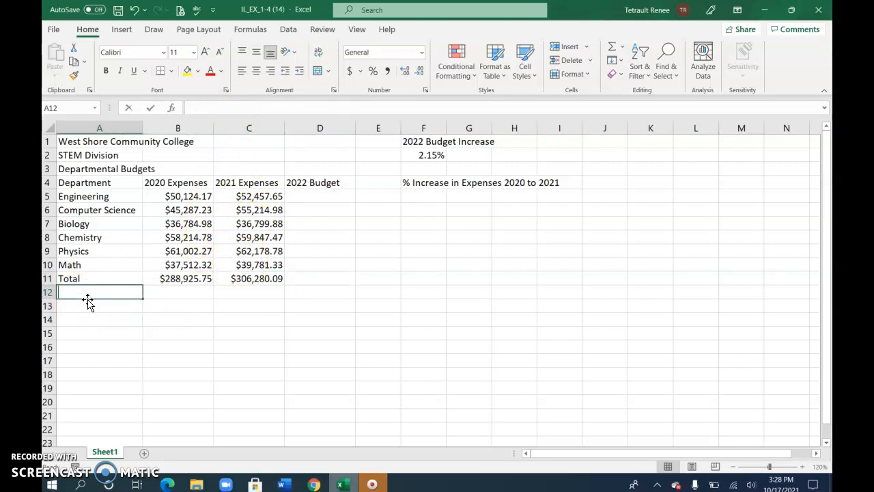
type("Average")
key("Tab")
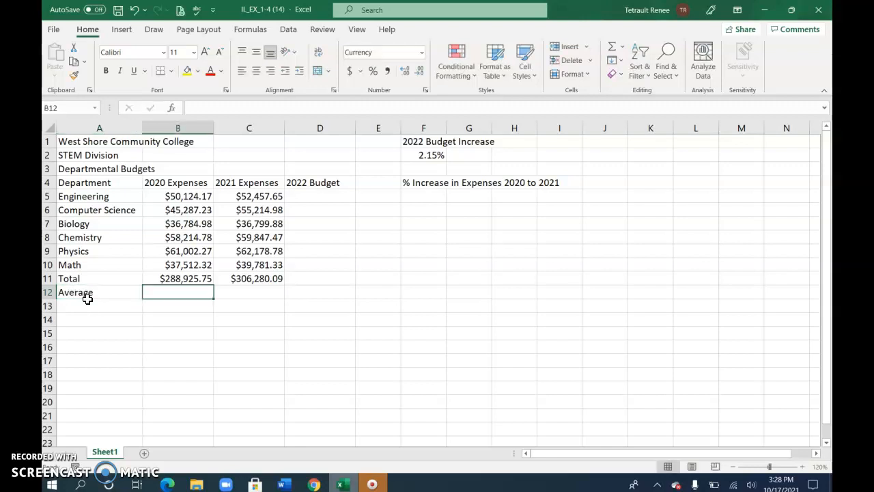
left_click(622, 48)
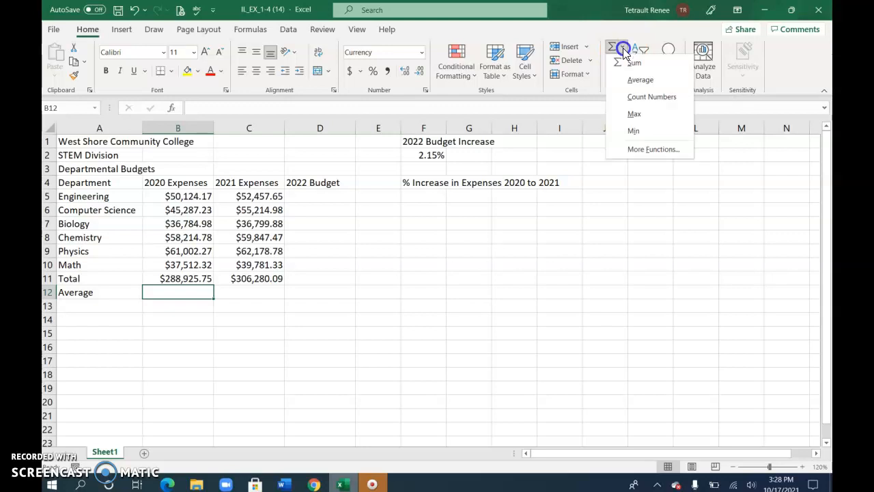
left_click(641, 80)
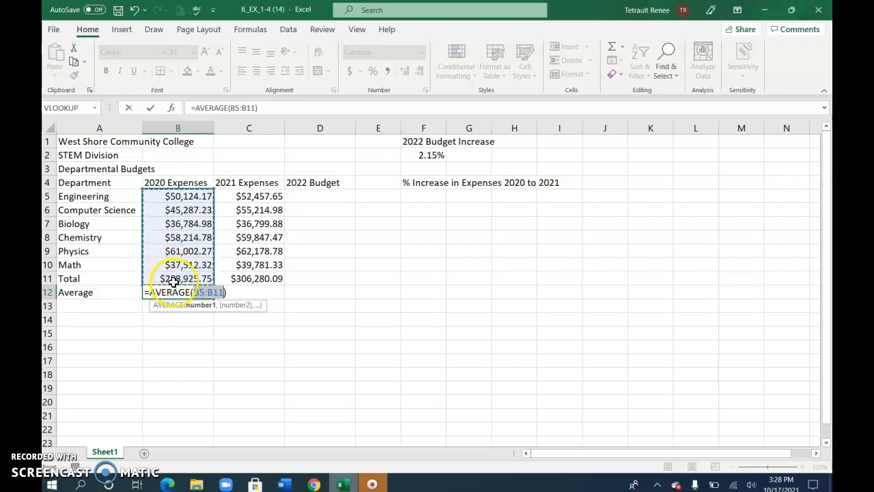
left_click_drag(171, 195, 169, 262)
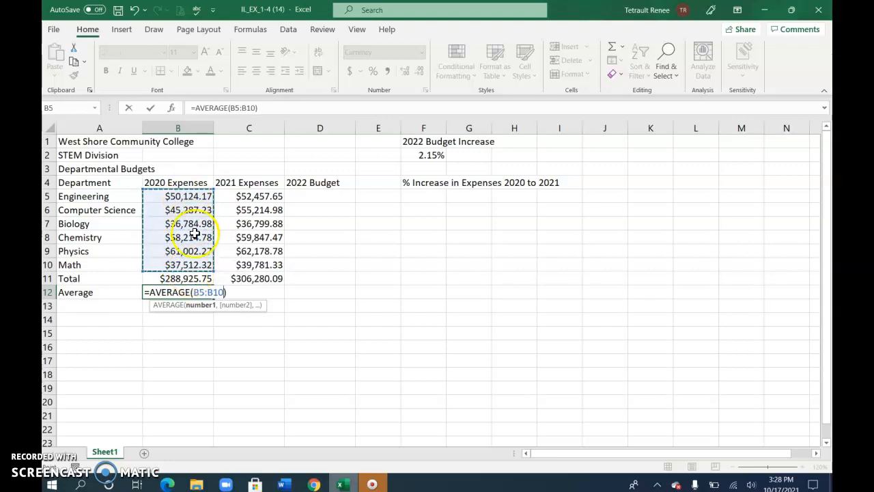
left_click(150, 108)
Calculate the average of the 2021 expenses in C12, limiting the range to C5:C10.
left_click(257, 292)
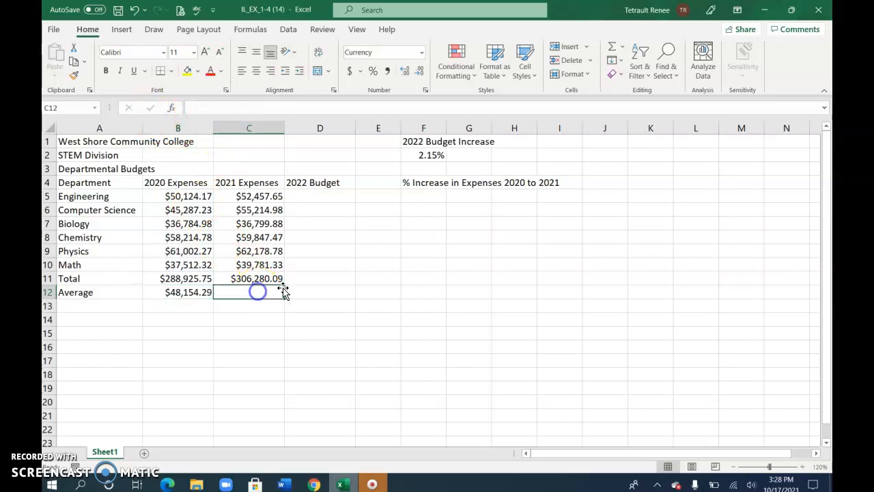
left_click(197, 296)
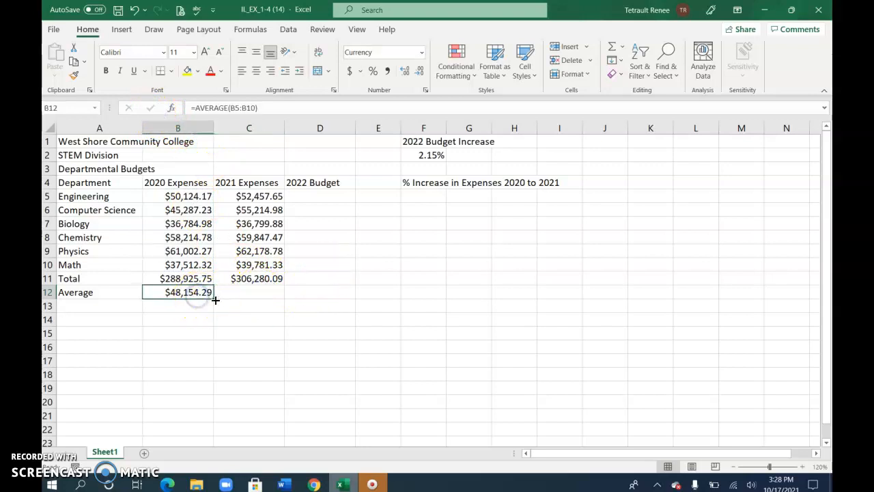
left_click(264, 296)
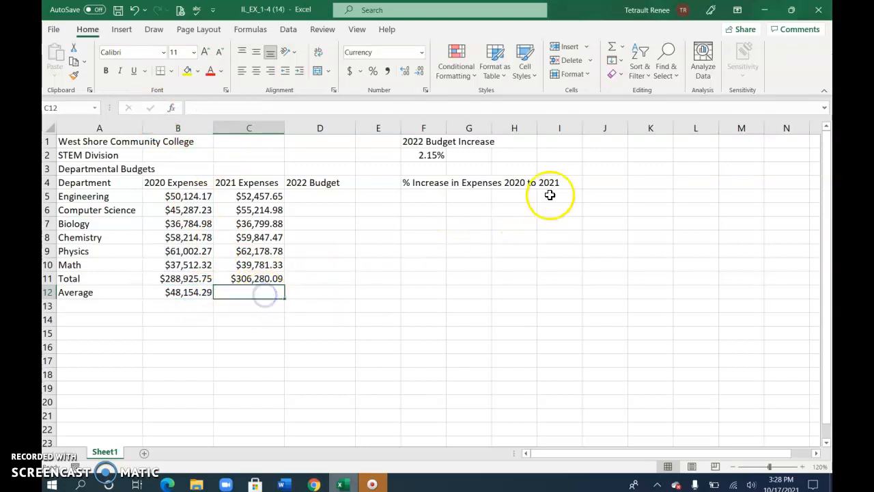
left_click(623, 49)
left_click(631, 80)
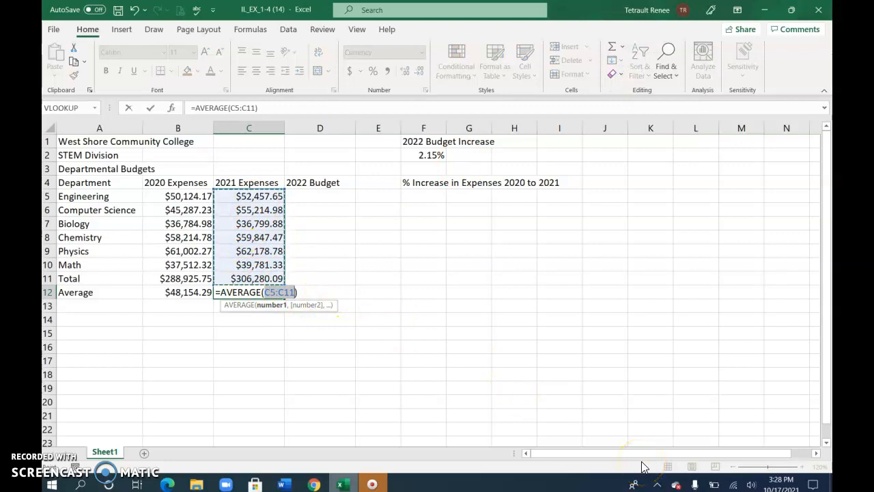
key("shift+Up")
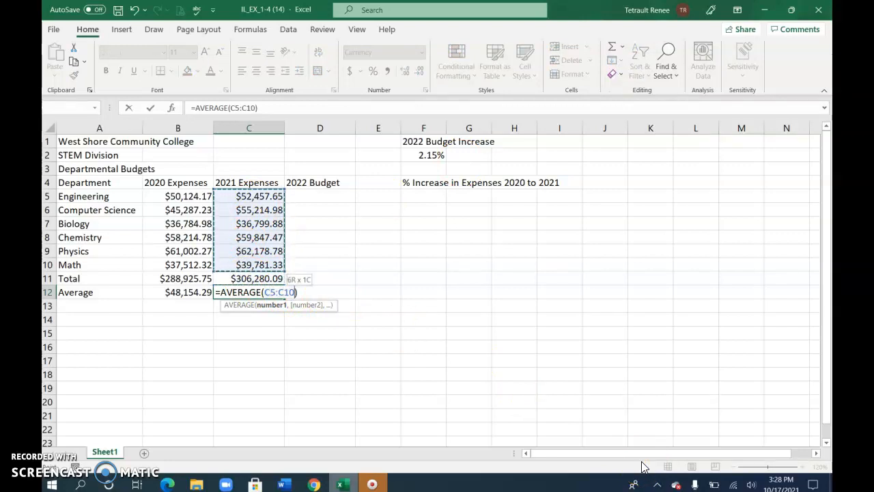
left_click(273, 301)
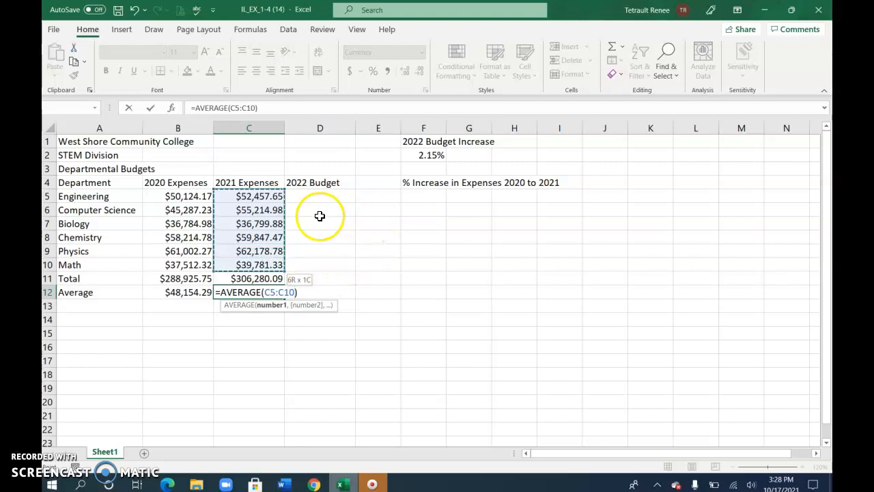
left_click(150, 108)
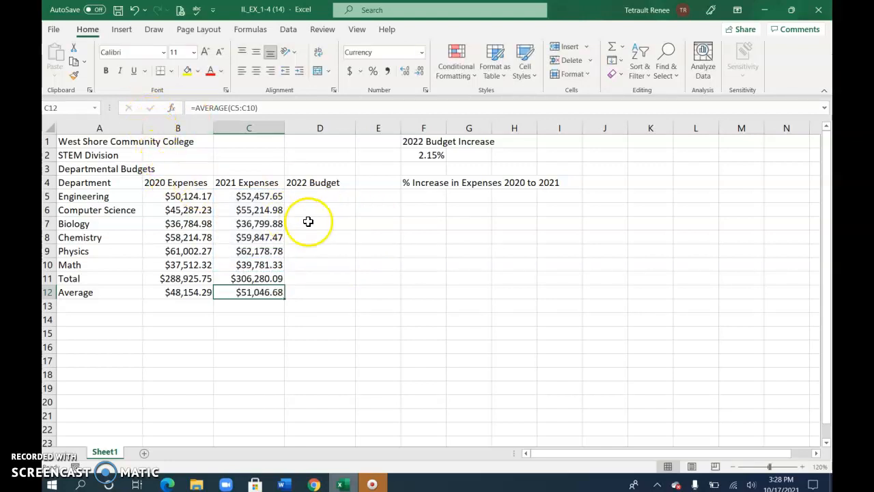
Enter the formula =C5*$F$2 in D5 for Engineering's 2022 budget, with an absolute reference to the increase rate.
left_click(307, 198)
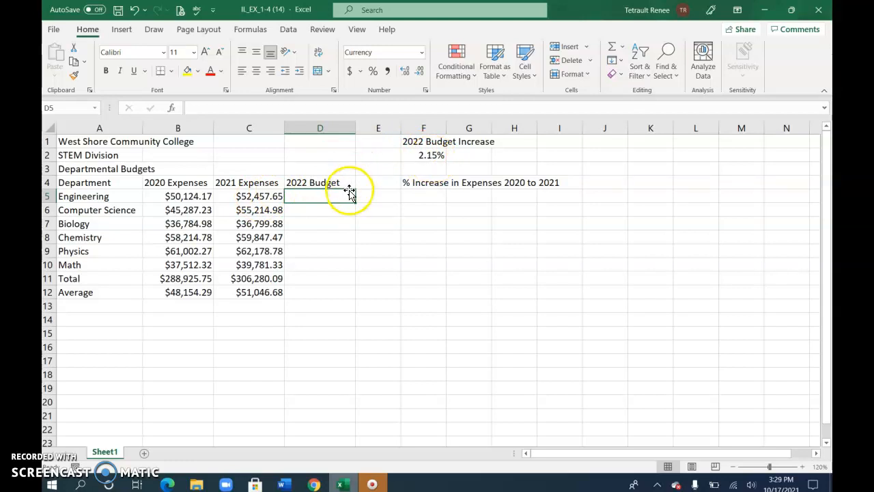
type("=")
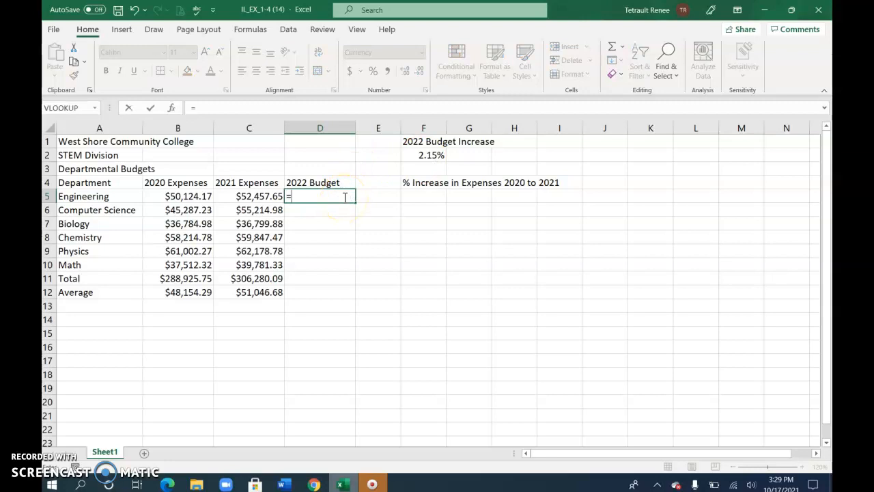
key("Left")
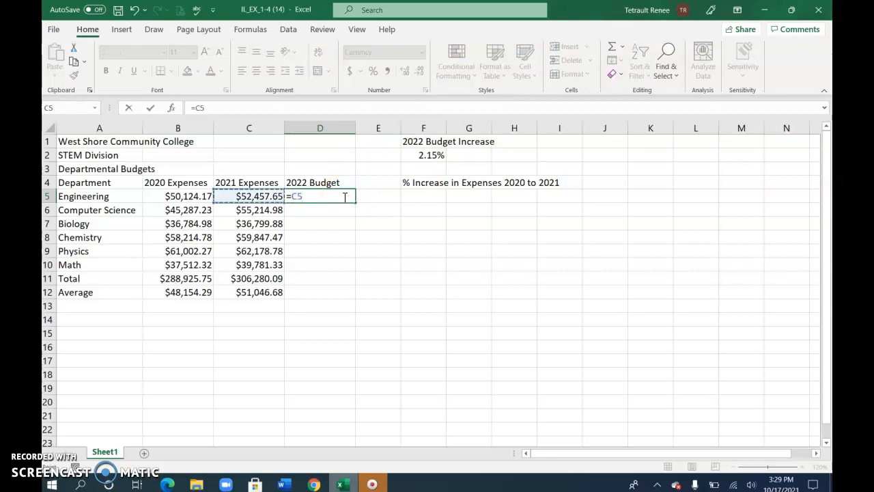
type("*")
left_click(427, 147)
left_click(428, 155)
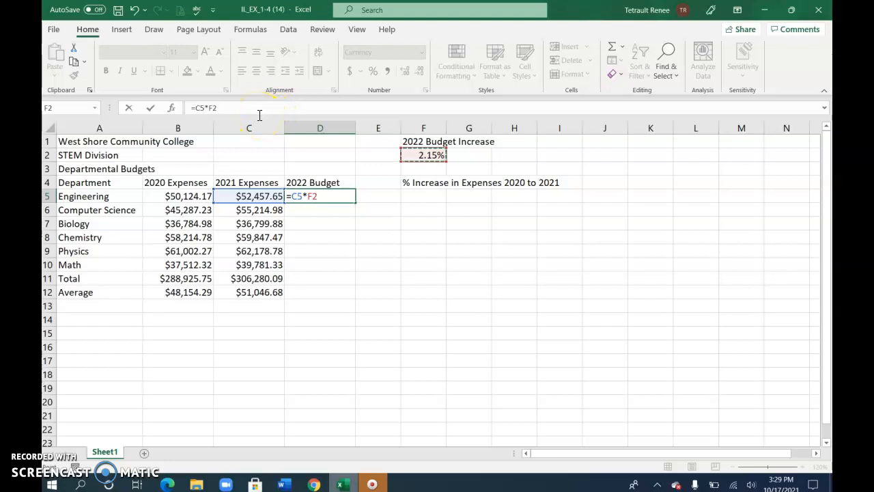
key("F4")
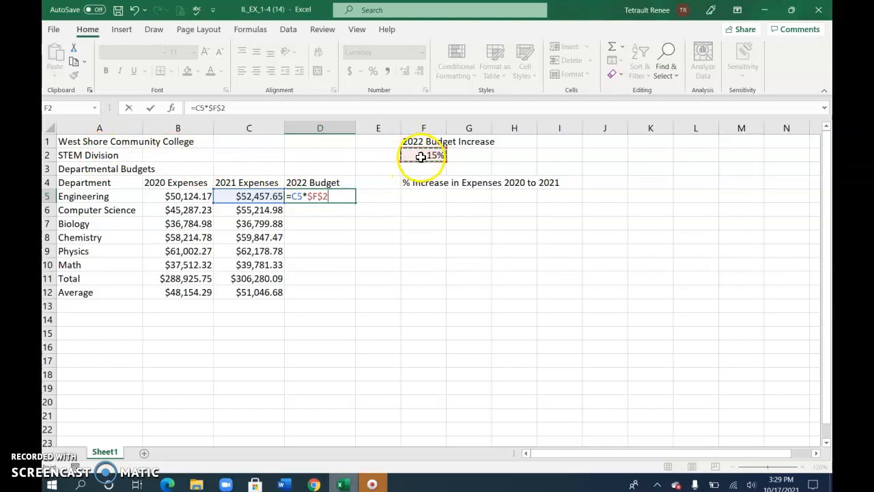
left_click(152, 108)
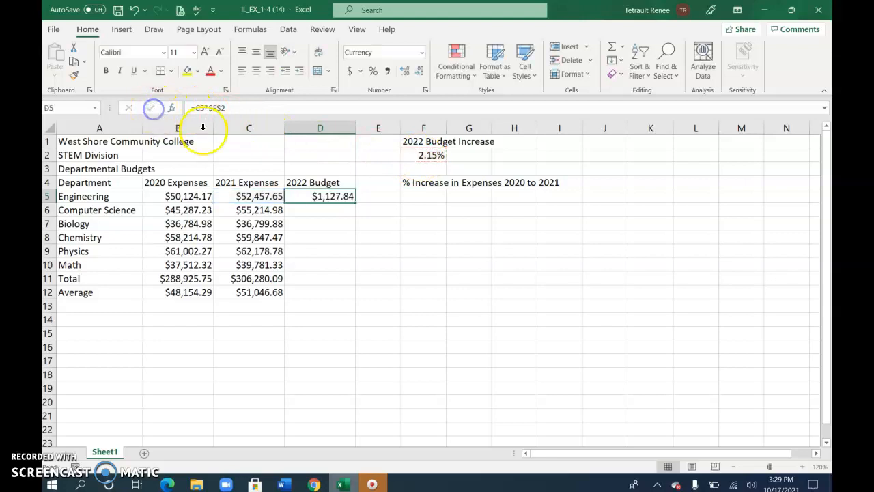
Fill the 2022 Budget formula from D5 down to D10 and check the cell references in the copied formulas.
left_click_drag(355, 199, 356, 269)
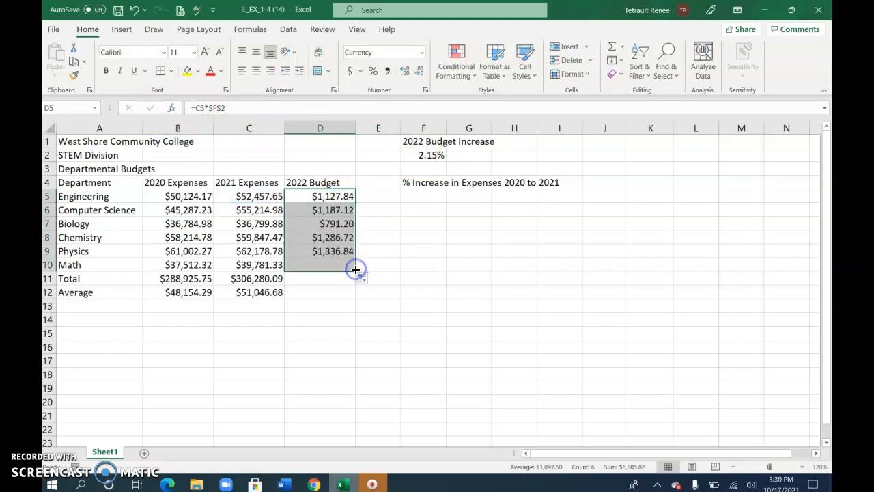
left_click(336, 195)
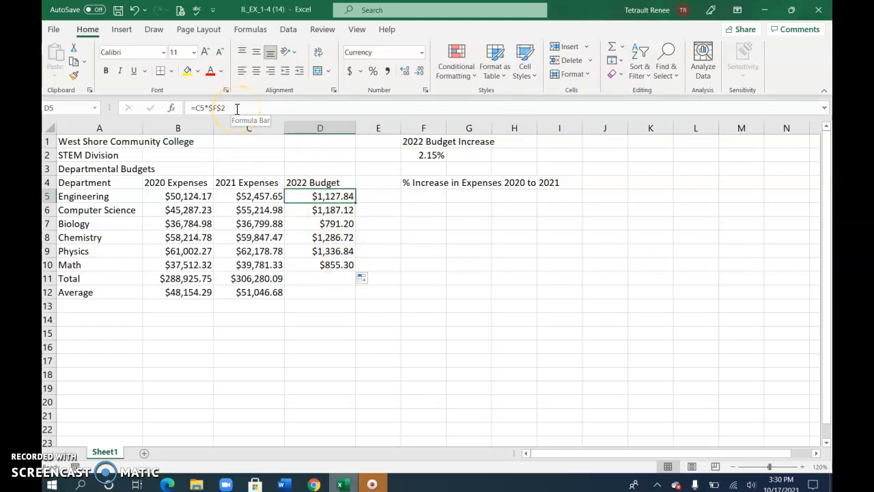
key("Down")
key("Down")
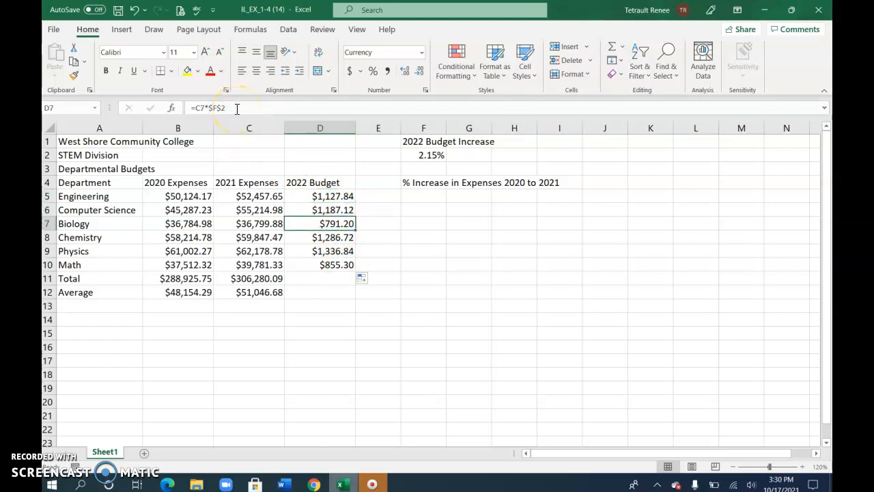
key("Down")
key("Down")
key("Down")
key("Down")
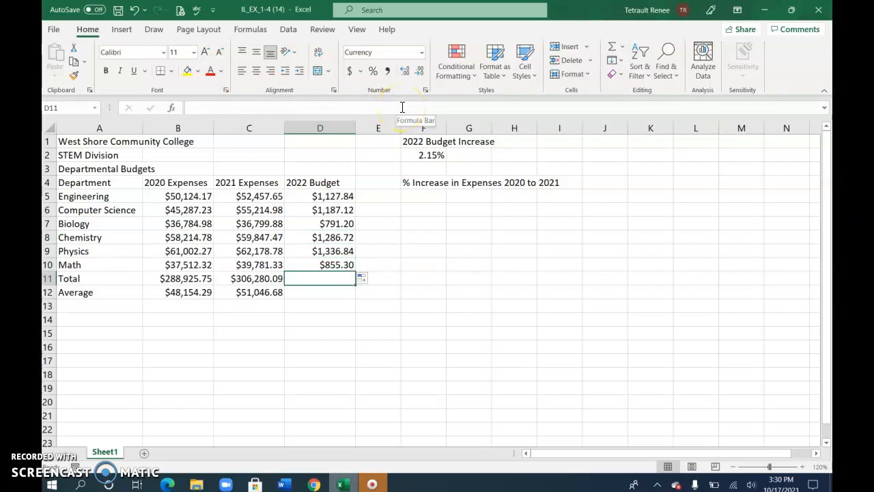
Total the 2022 Budget column in cell D11 by summing D5:D10.
key("alt+equal")
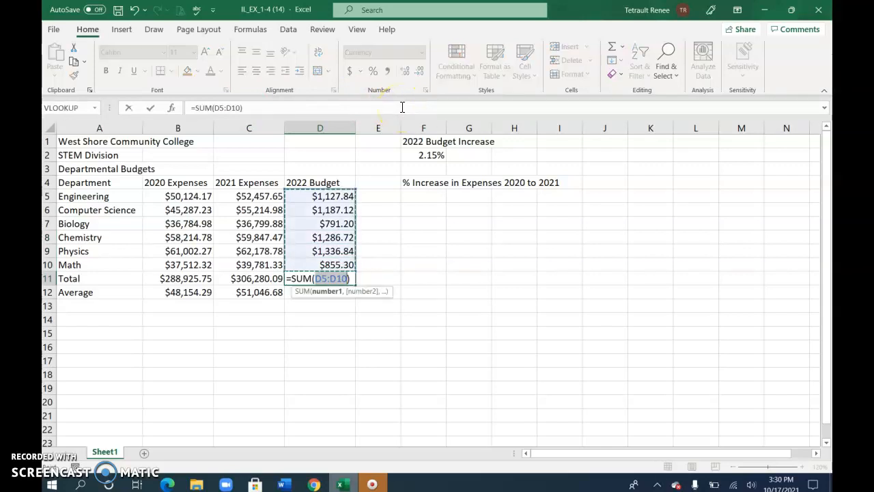
key("Return")
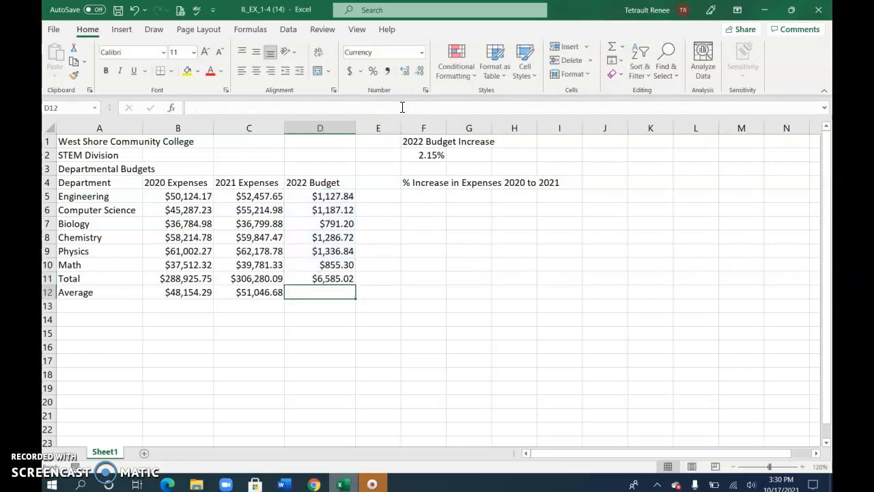
Calculate the average of the 2022 Budget column in D12, limiting the range to D5:D10.
left_click(623, 44)
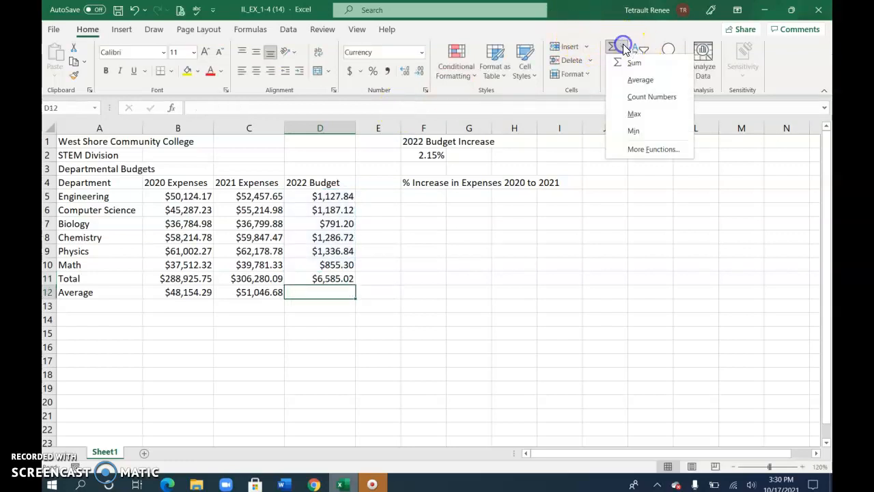
left_click(640, 79)
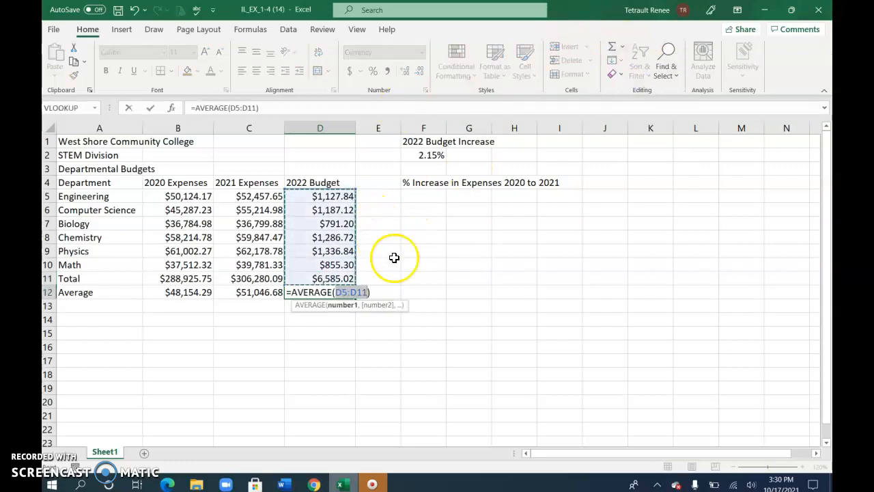
key("shift+Up")
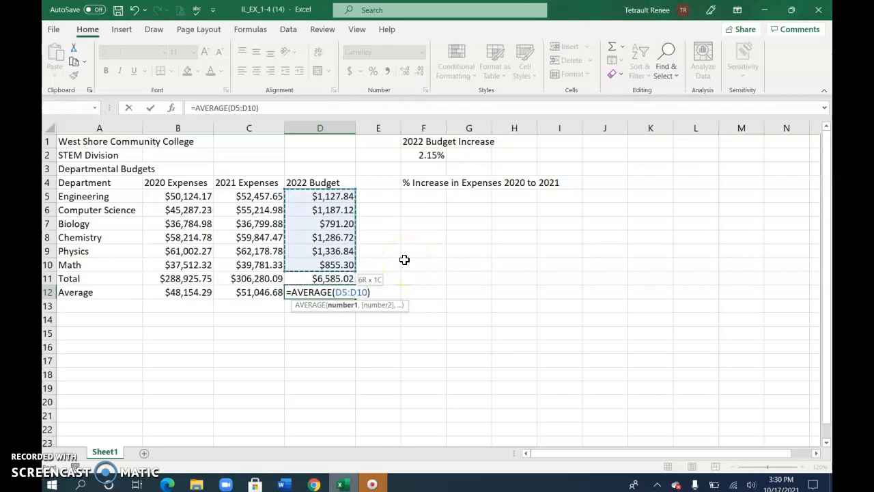
key("Return")
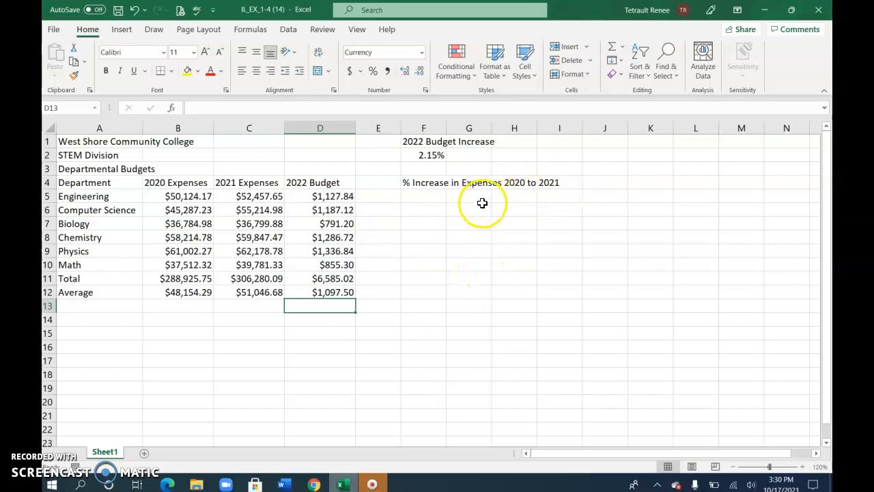
Enter the formula =(C11-B11)/C11 in F5 for the percentage increase in expenses from 2020 to 2021.
left_click(430, 195)
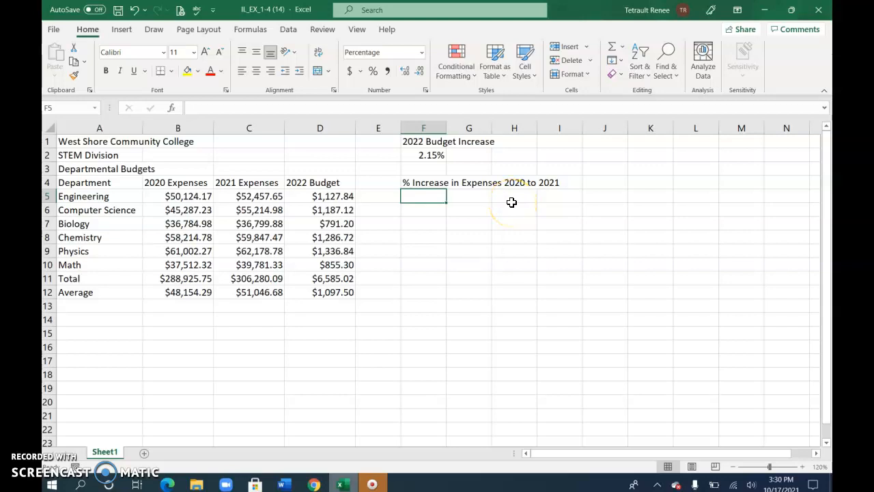
type("=")
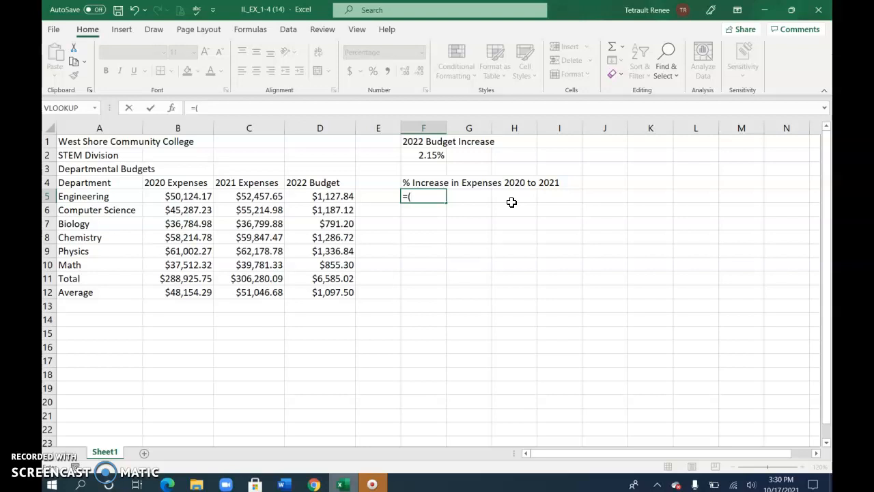
type("(")
left_click(263, 278)
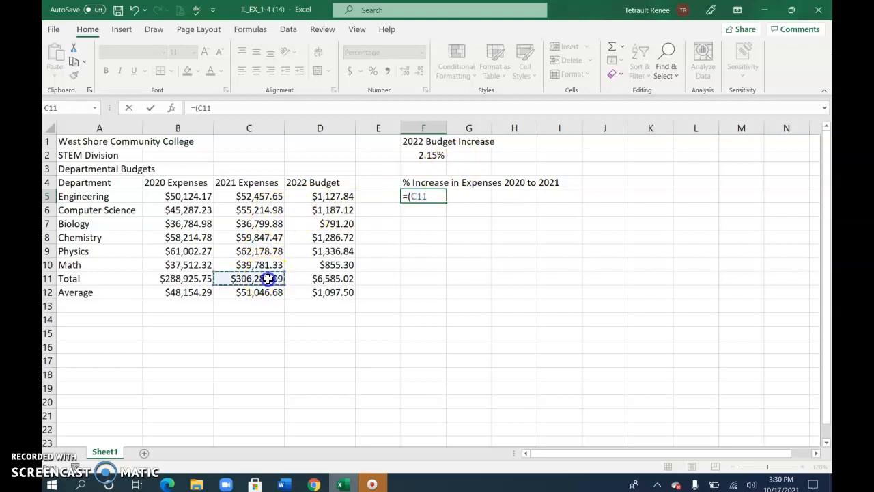
type("-")
left_click(194, 279)
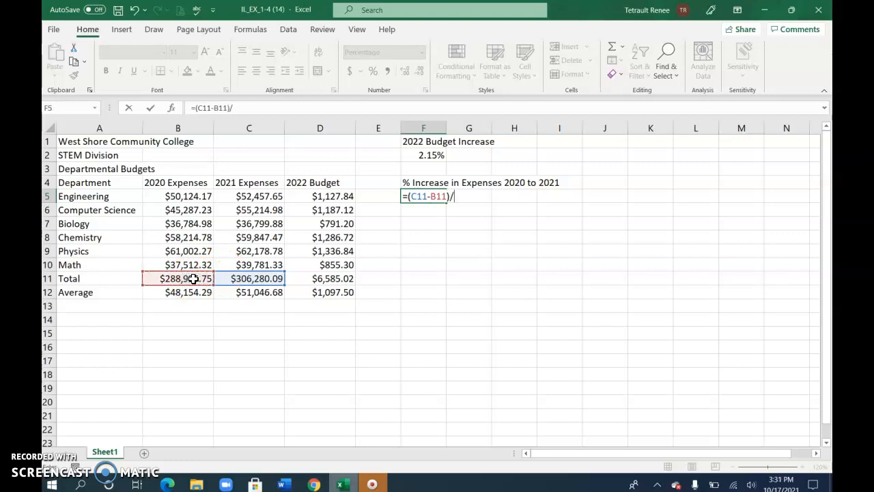
left_click(248, 278)
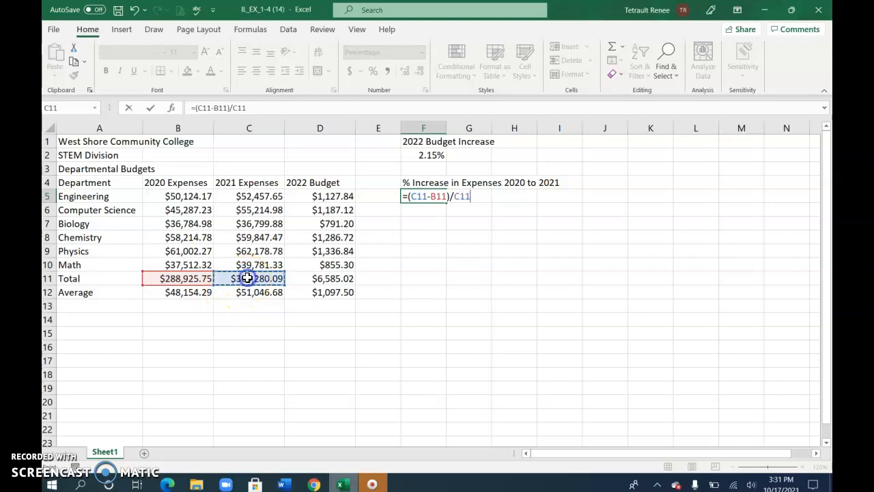
left_click(152, 108)
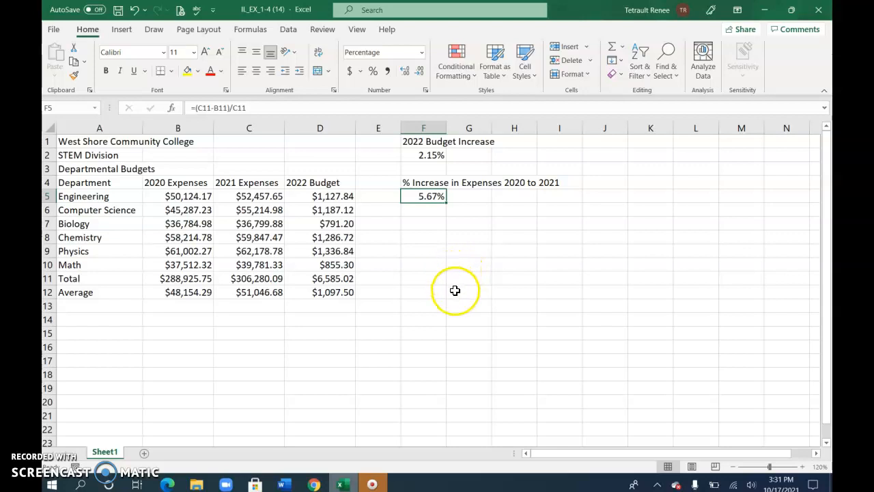
Enter the preparer's full name in cell A14 below the budget table.
left_click(114, 321)
type("Renee Tetrault")
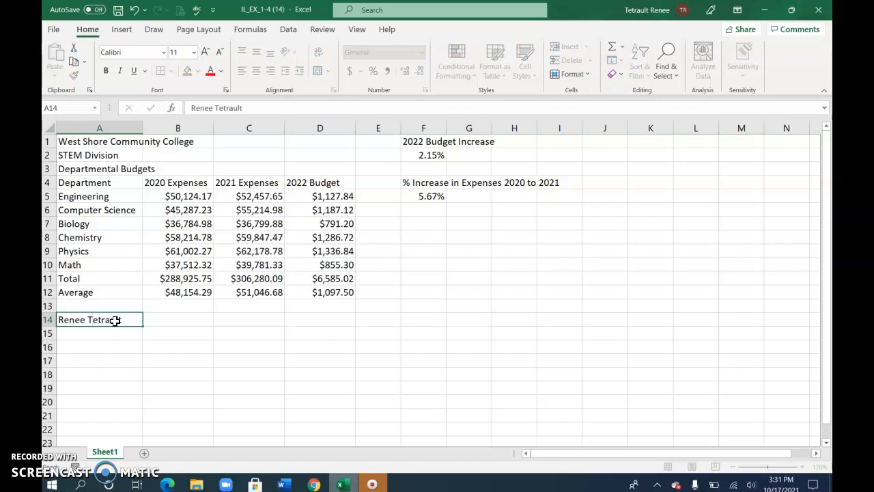
key("Return")
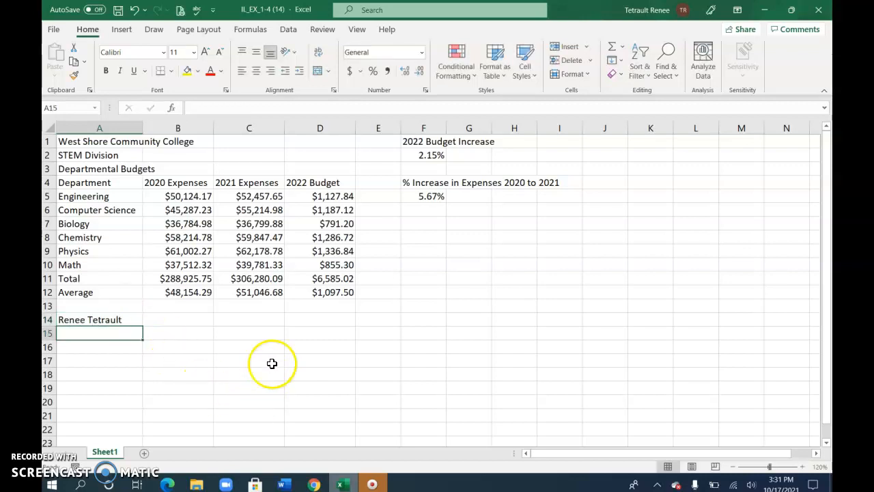
Check the worksheet's print preview and set the sheet's gridlines to print.
left_click(52, 29)
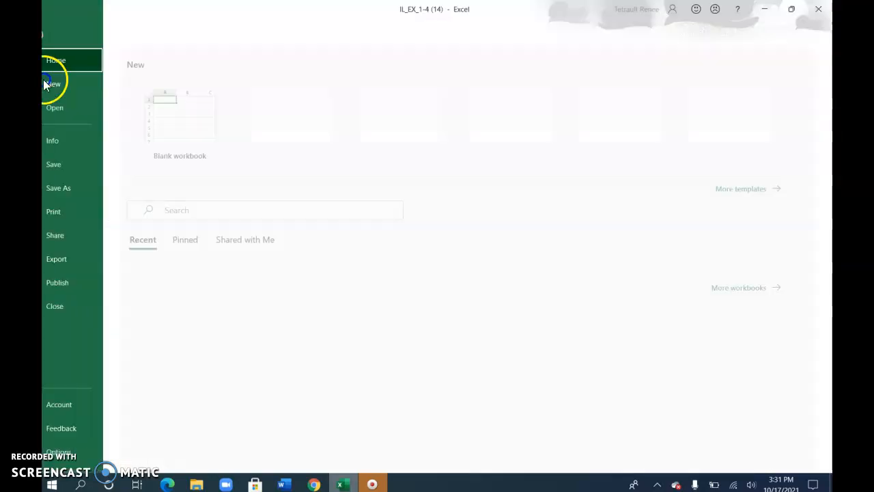
left_click(71, 207)
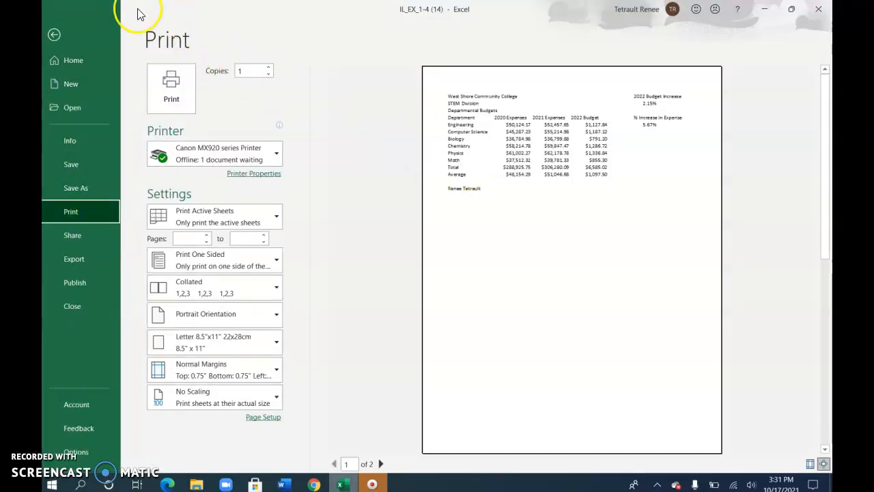
left_click(56, 35)
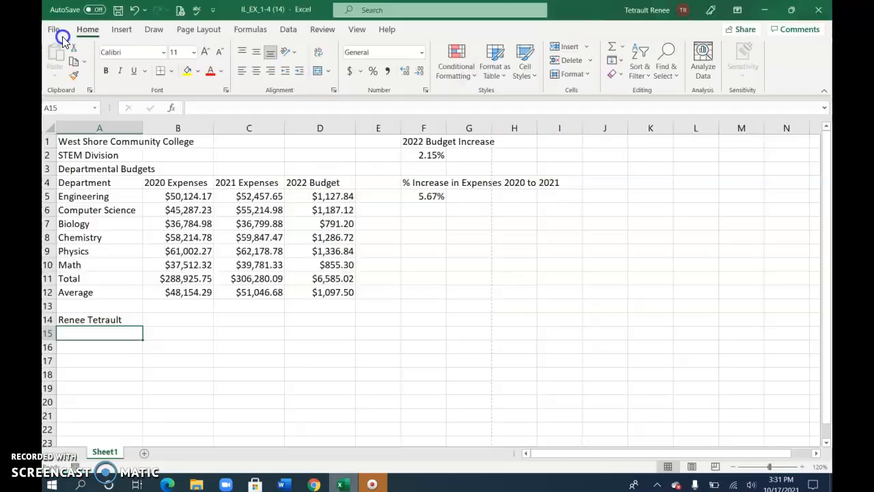
left_click(211, 32)
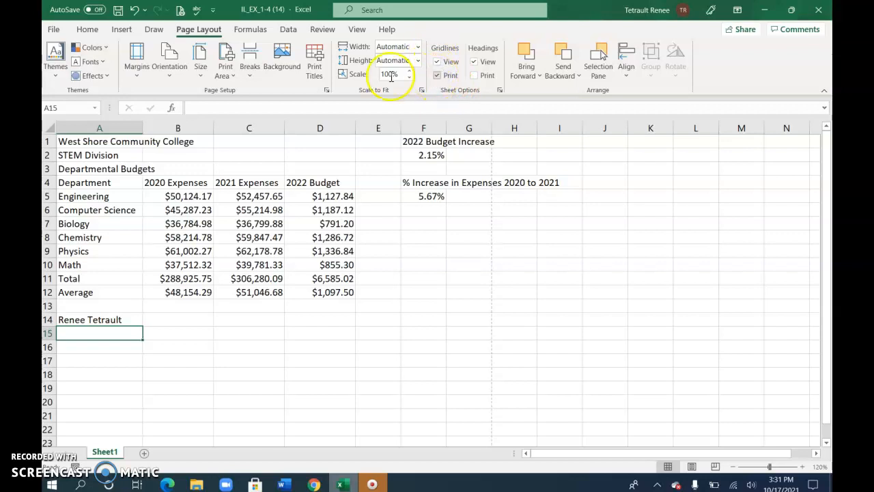
Preview both pages of the printout and set the page orientation to landscape.
left_click(54, 30)
left_click(74, 212)
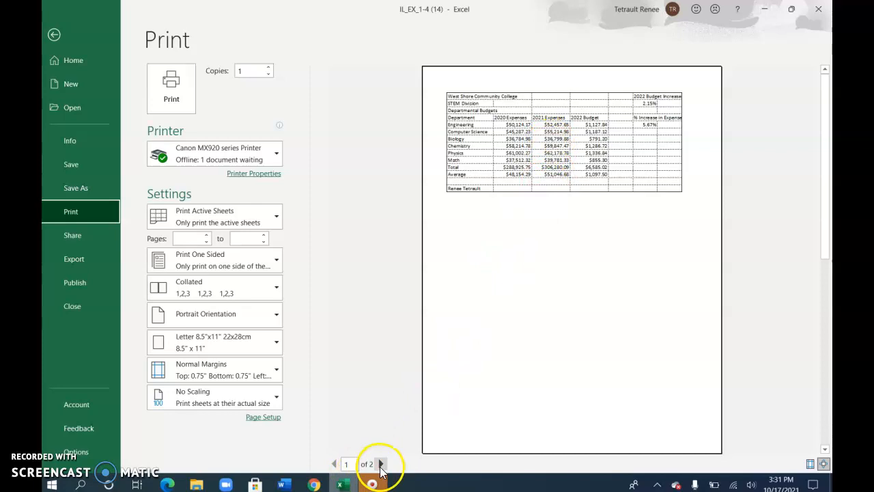
left_click(381, 464)
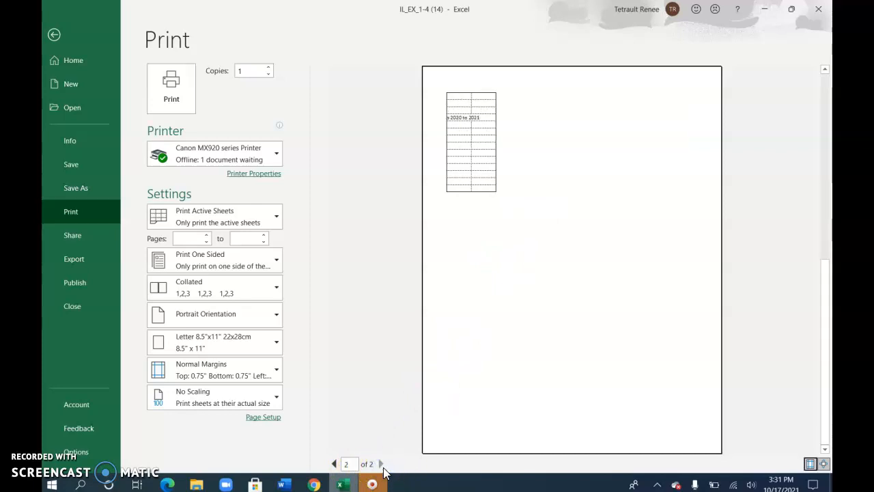
left_click(334, 463)
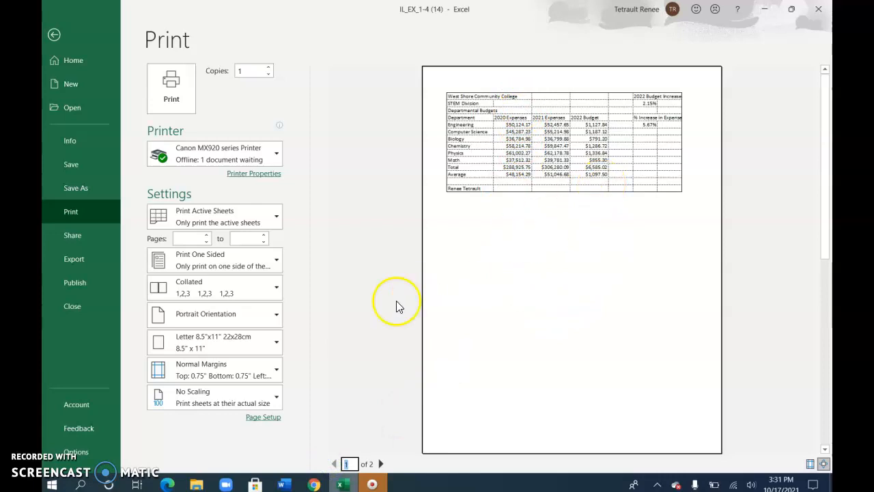
left_click(254, 321)
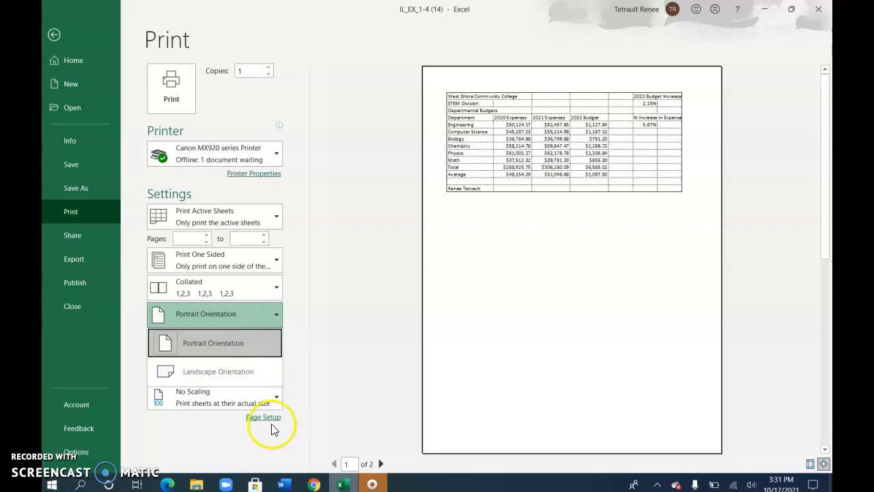
left_click(257, 449)
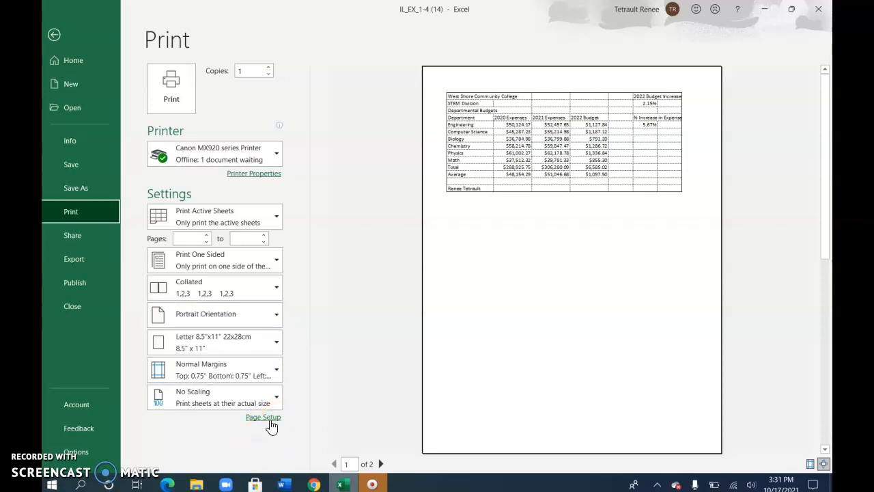
left_click(265, 418)
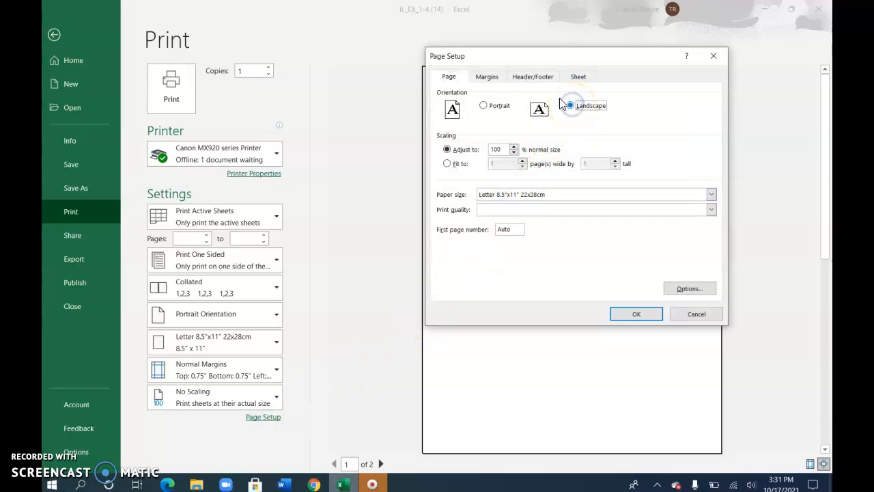
left_click(487, 75)
left_click(647, 312)
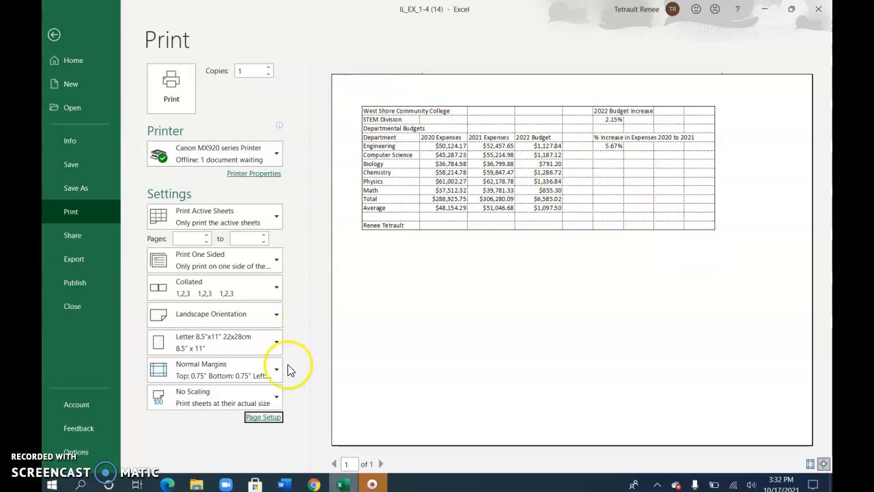
Center the worksheet both horizontally and vertically on the printed page.
left_click(264, 417)
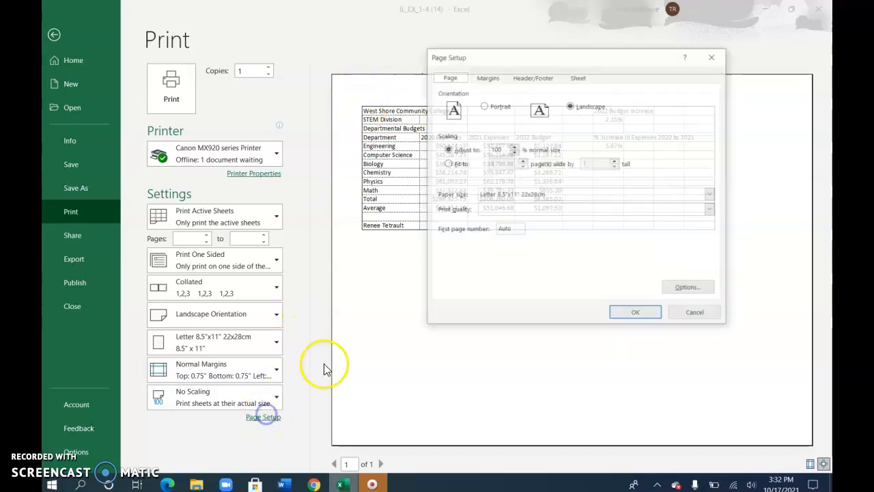
left_click(486, 77)
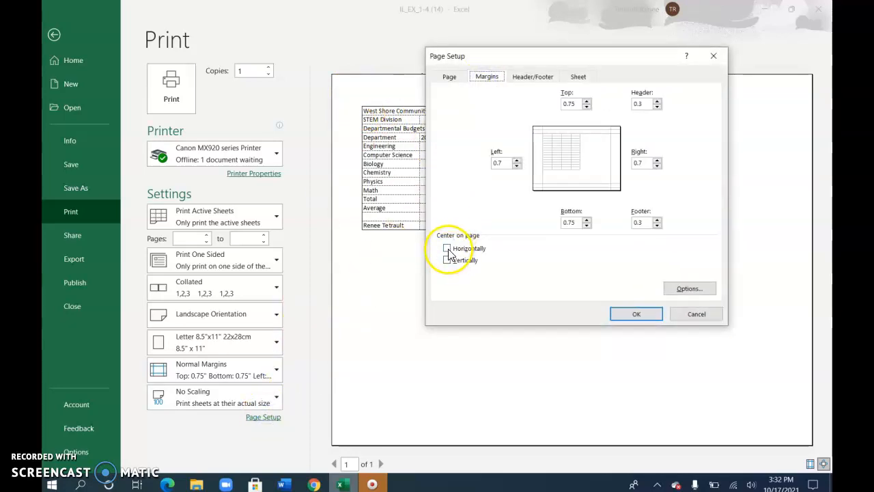
left_click(448, 250)
left_click(447, 262)
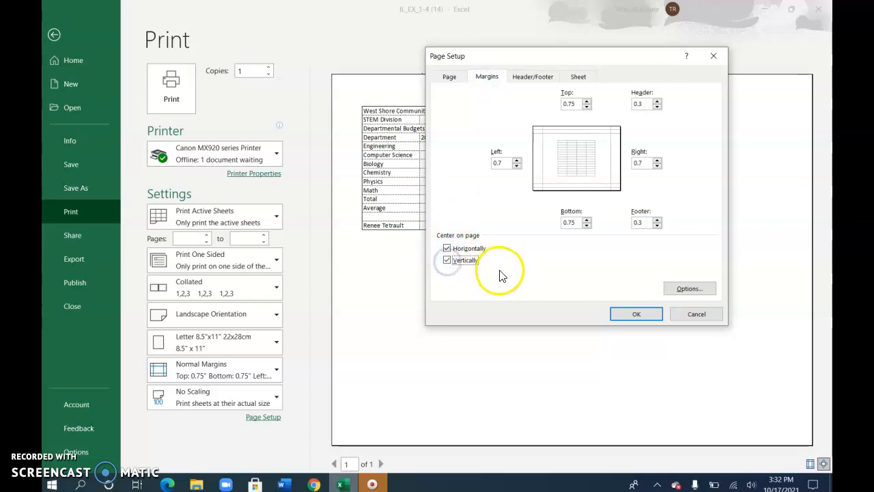
left_click(637, 315)
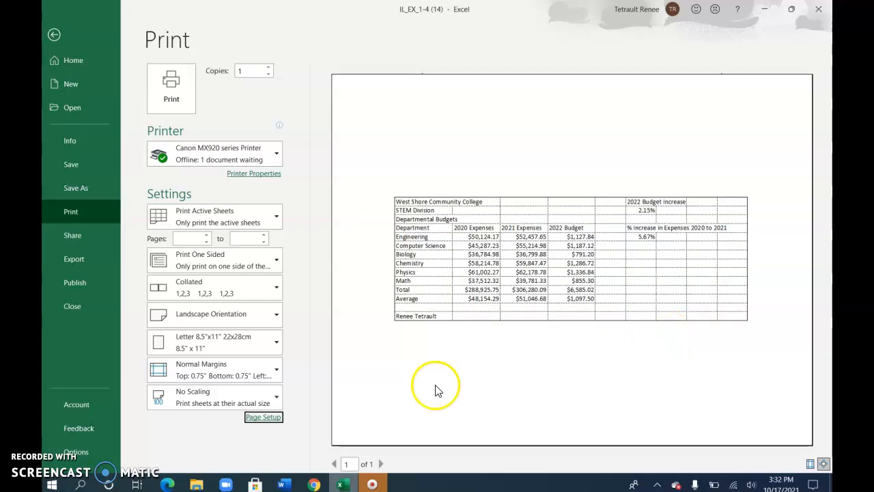
Start a custom page header and insert the date code in its left section.
left_click(282, 424)
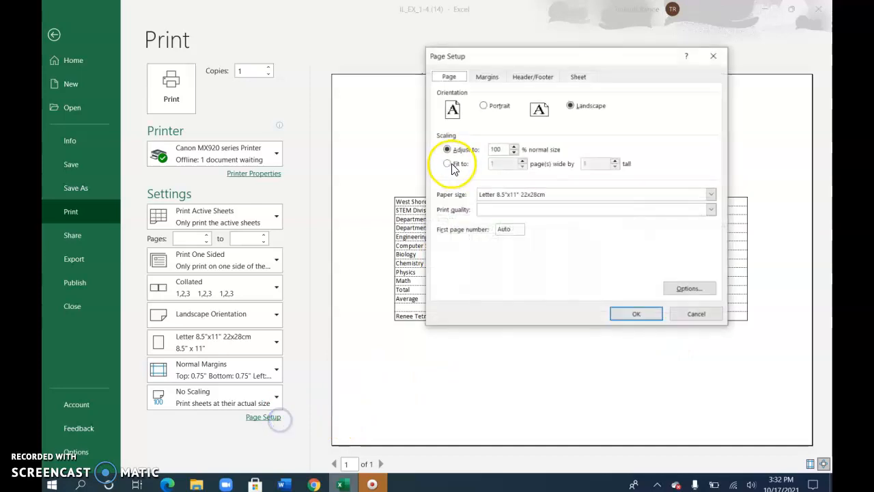
left_click(448, 76)
left_click(487, 76)
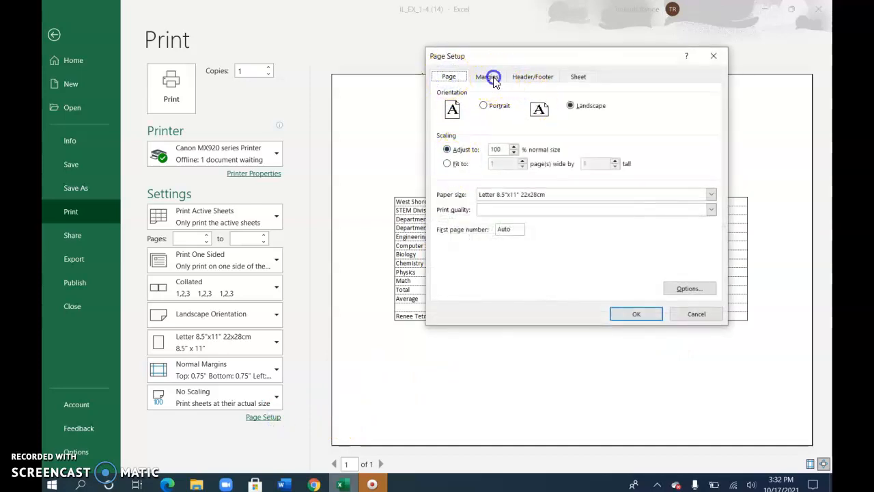
left_click(539, 79)
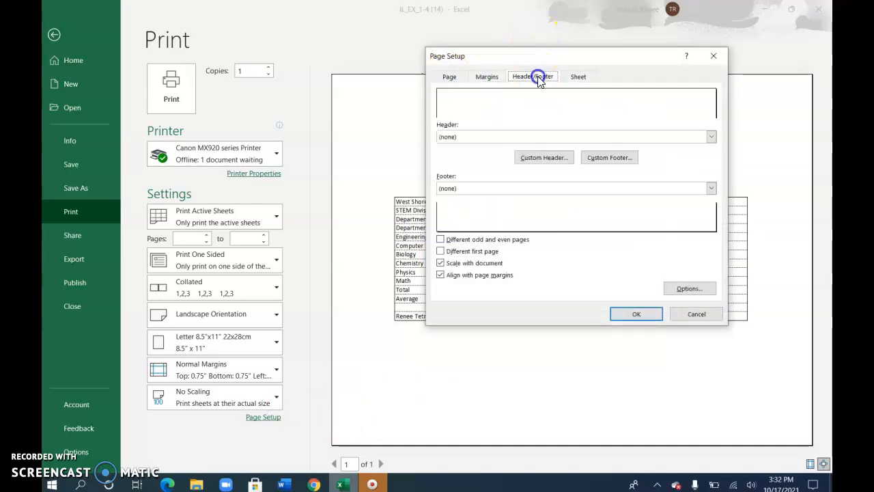
left_click(614, 163)
left_click(545, 160)
left_click(544, 161)
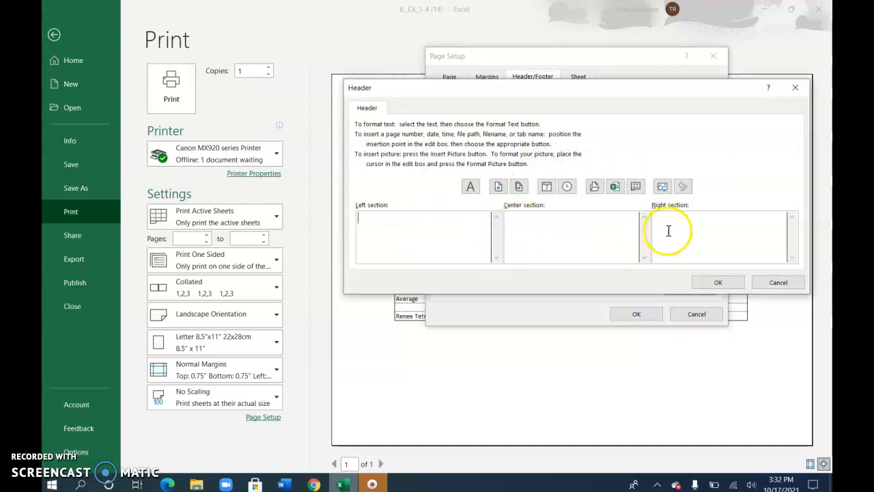
left_click(413, 246)
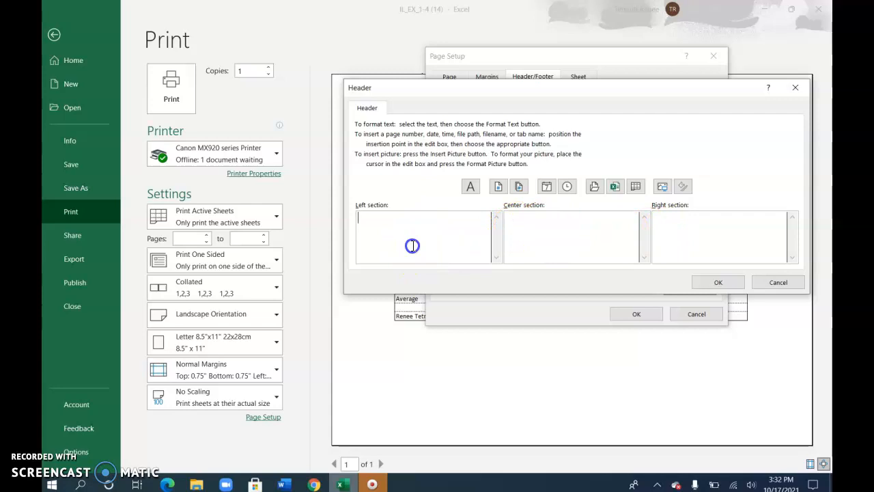
left_click(548, 187)
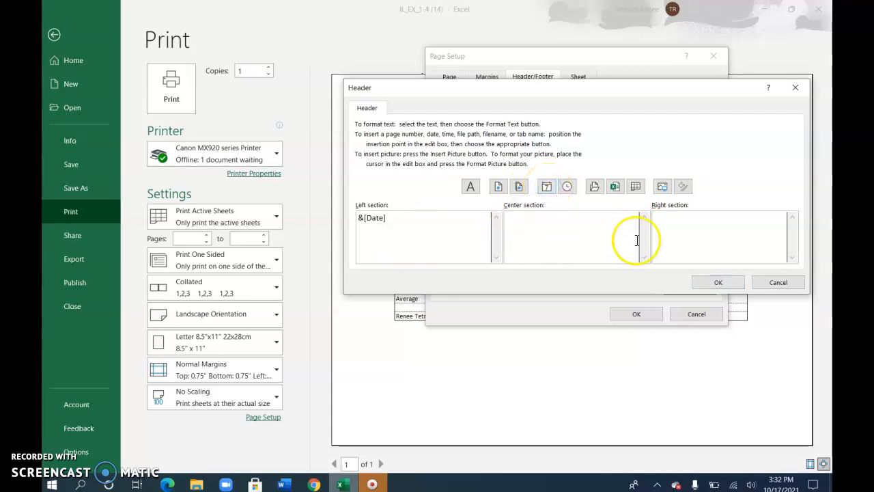
Insert the file name code in the header's center section, enter the preparer's full name in the right section, and apply the header.
left_click(610, 234)
left_click(607, 234)
left_click(616, 185)
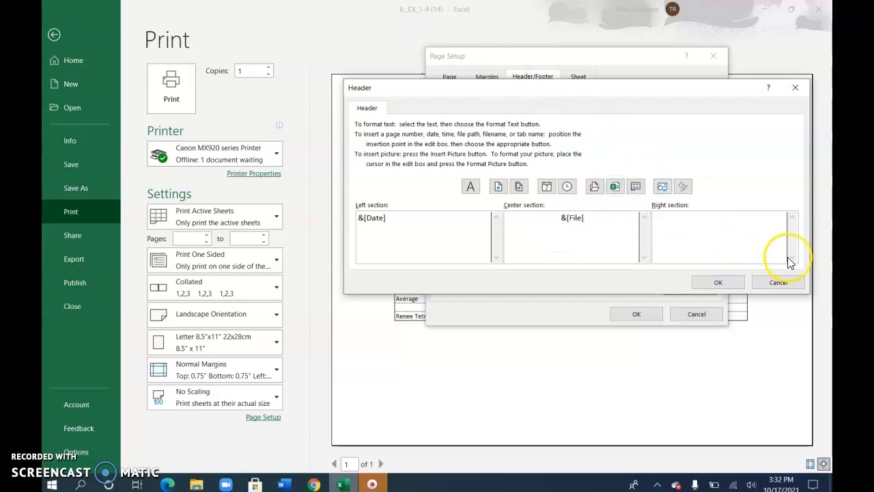
left_click(760, 225)
left_click(740, 283)
left_click(647, 315)
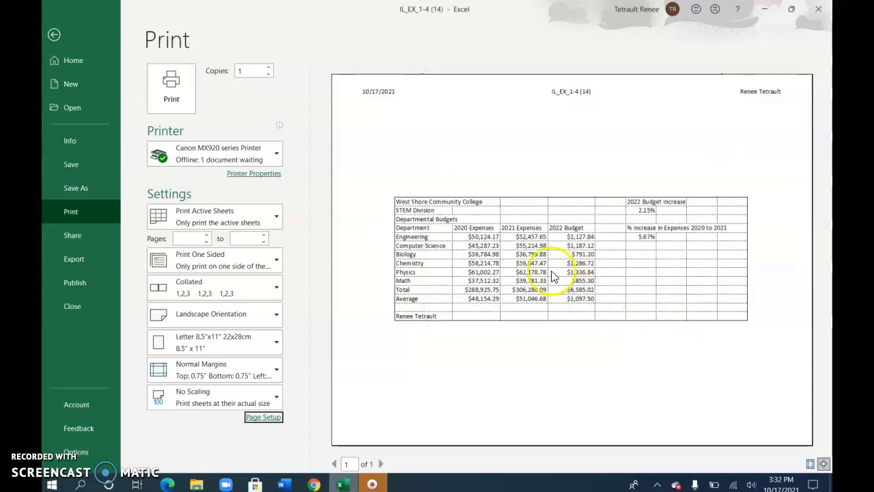